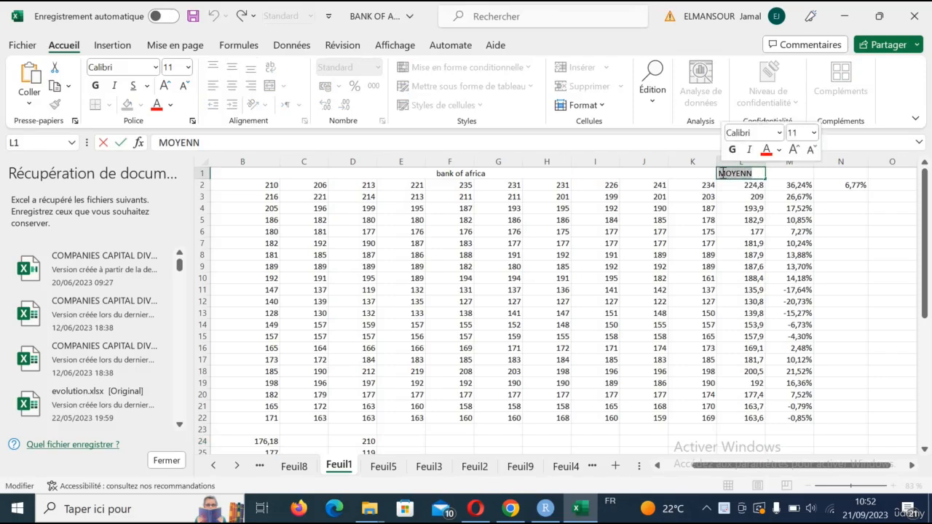
# Replace the header in cell L1 with Mean
pyautogui.write('Me')
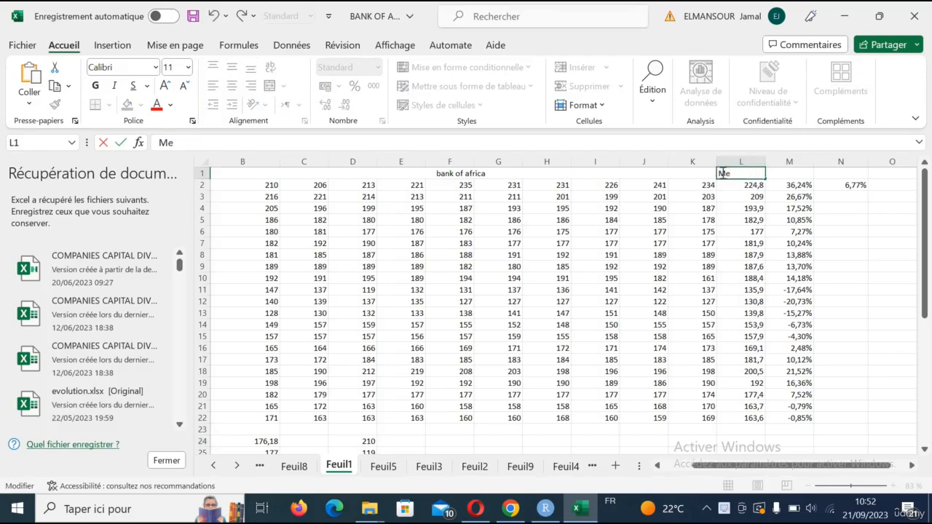
pyautogui.write('an')
pyautogui.click(794, 186)
pyautogui.press('Left')
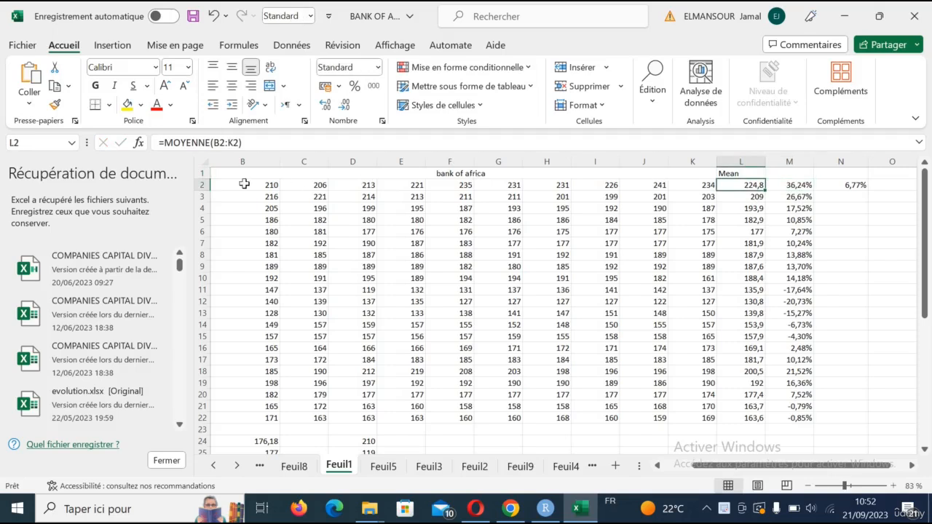
# Examine the row averages in column L and the percentage-change formulas in column M, from row 2 to row 7
pyautogui.moveTo(734, 466)
pyautogui.mouseDown()
pyautogui.moveTo(705, 471)
pyautogui.moveTo(735, 472)
pyautogui.mouseUp()
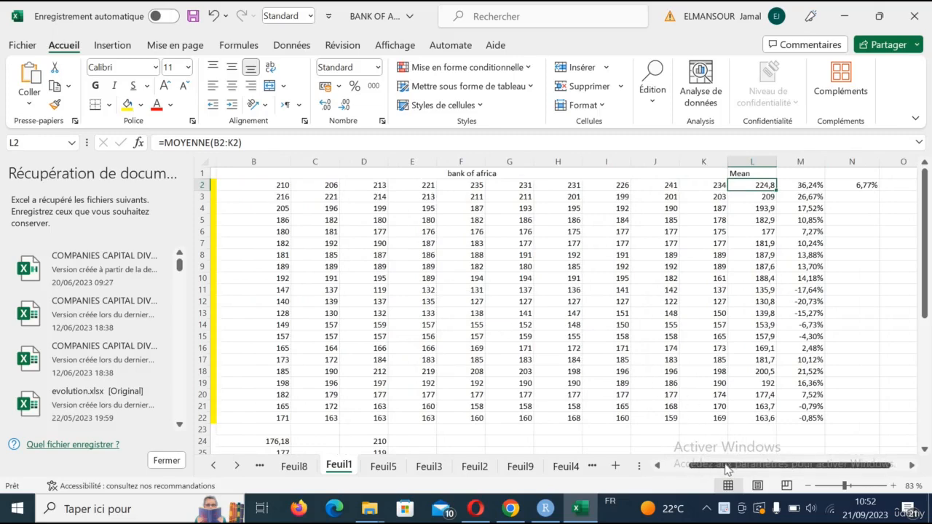
pyautogui.moveTo(731, 471); pyautogui.dragTo(742, 470)
pyautogui.scroll(-2, 699, 402)
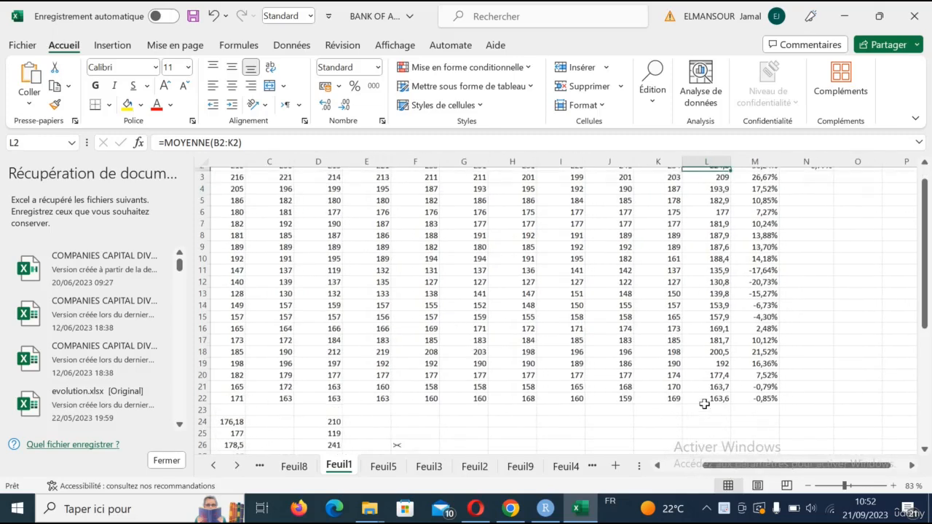
pyautogui.scroll(2, 703, 403)
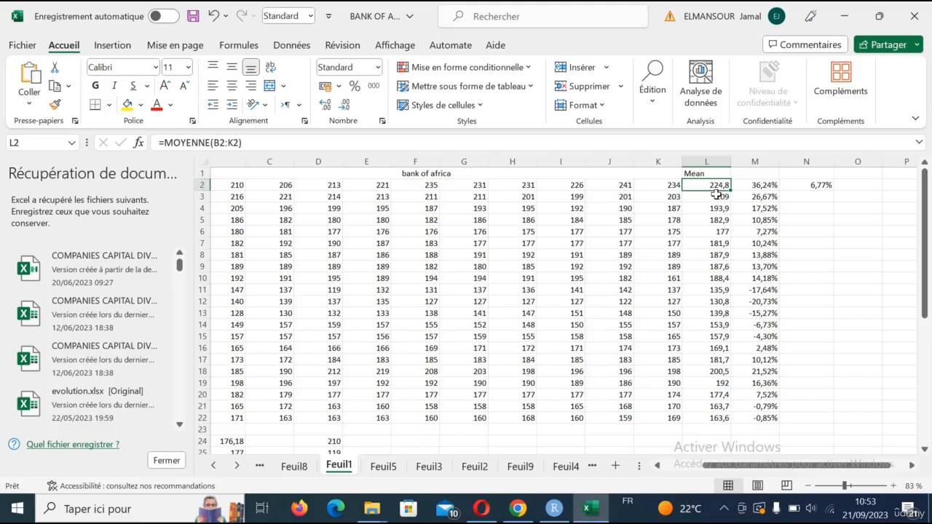
pyautogui.click(754, 187)
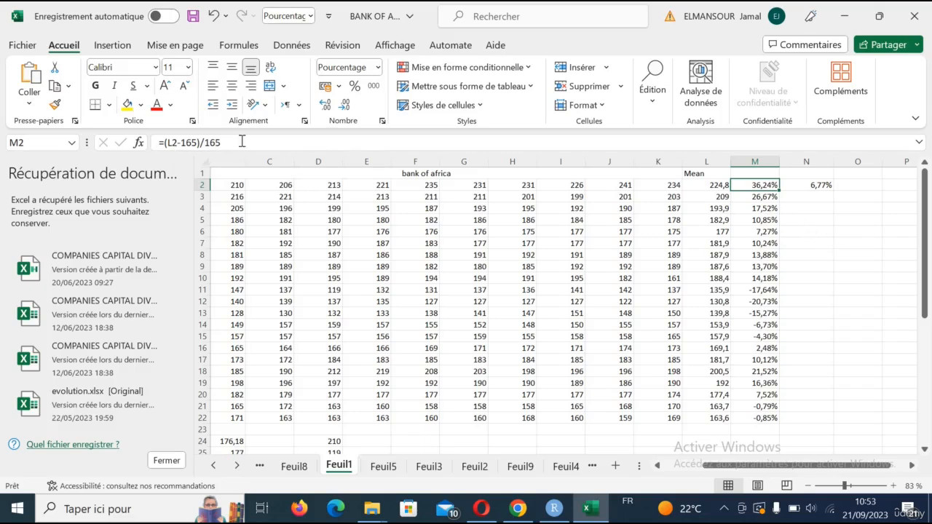
pyautogui.click(758, 196)
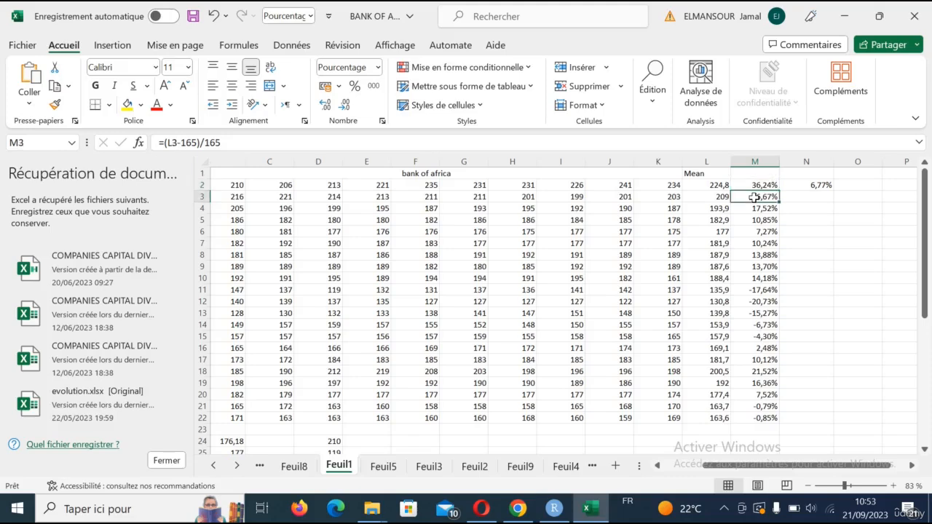
pyautogui.click(754, 209)
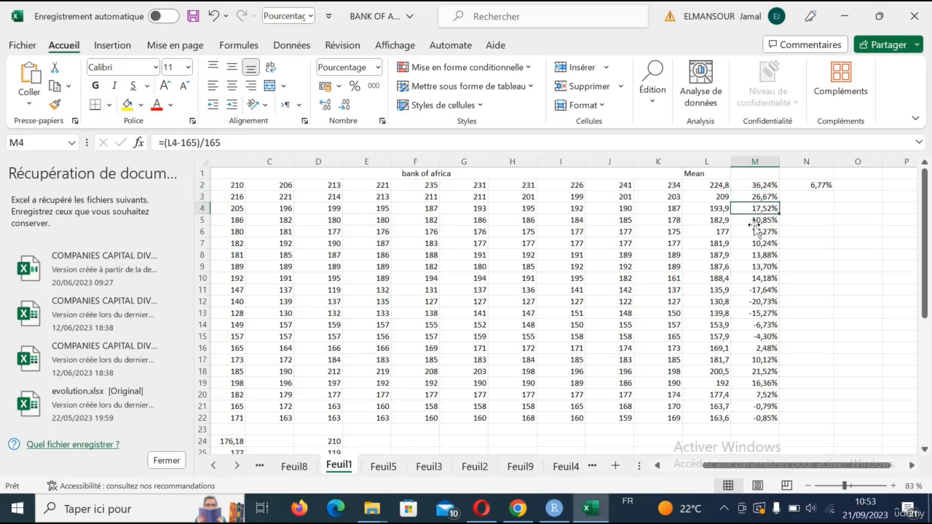
pyautogui.click(754, 220)
pyautogui.click(756, 248)
pyautogui.scroll(-3, 756, 248)
pyautogui.scroll(3, 755, 248)
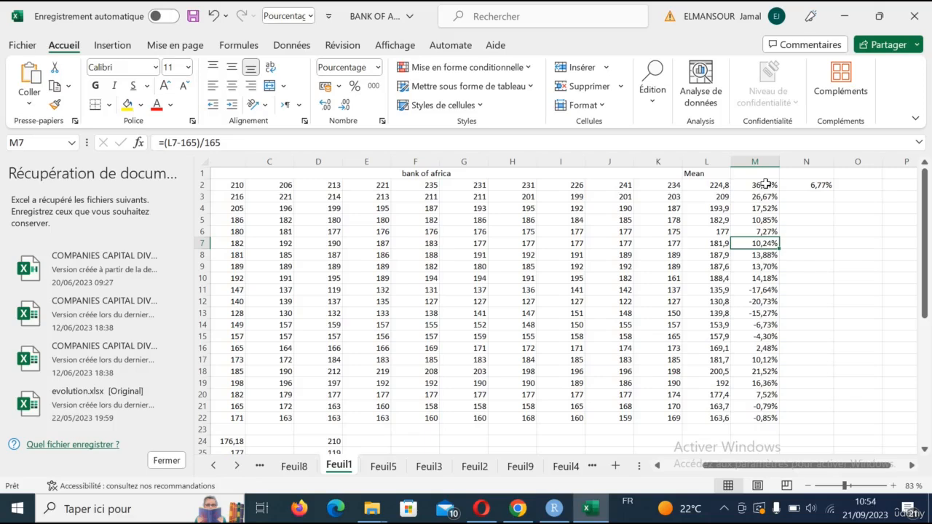
# Clear cell N2 and re-enter the average of the percentage changes as =MOYENNE(M2:M22)
pyautogui.click(820, 186)
pyautogui.doubleClick(821, 186)
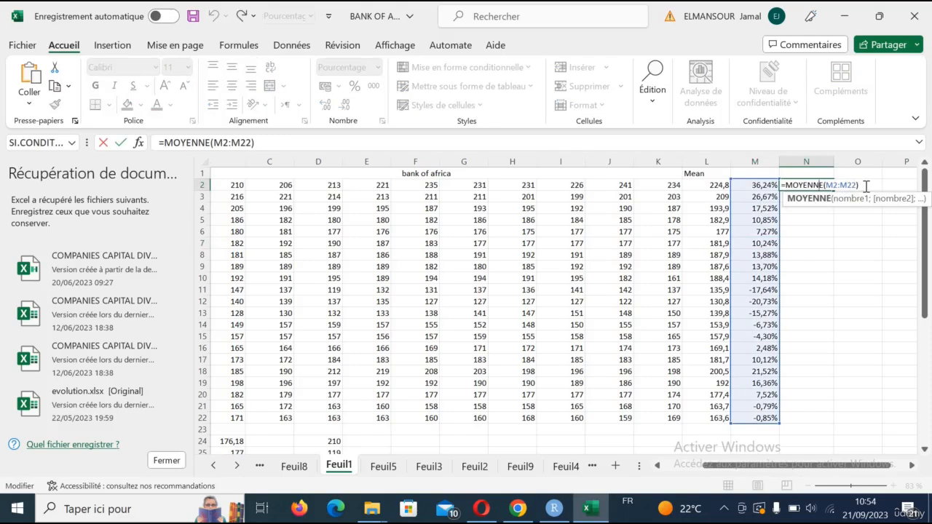
pyautogui.moveTo(782, 187); pyautogui.dragTo(857, 193)
pyautogui.press('BackSpace')
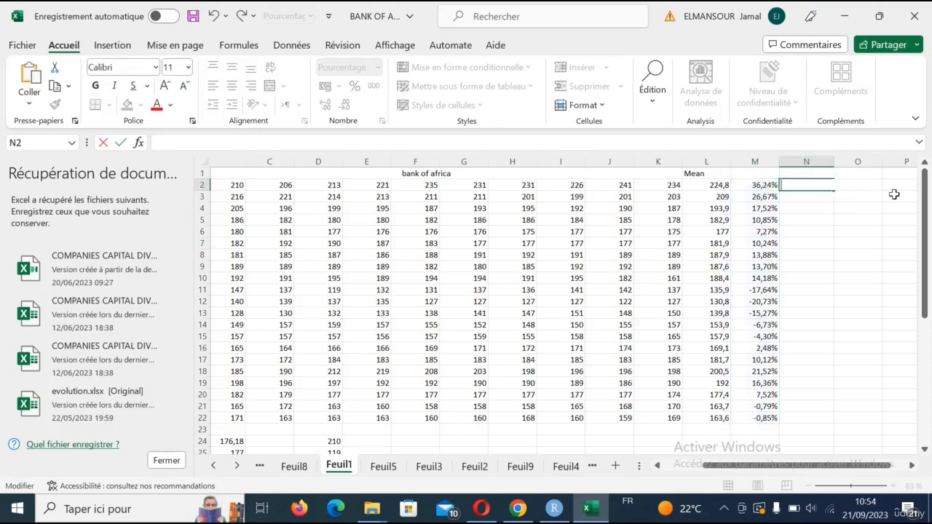
pyautogui.write(')')
pyautogui.press('BackSpace')
pyautogui.write('=')
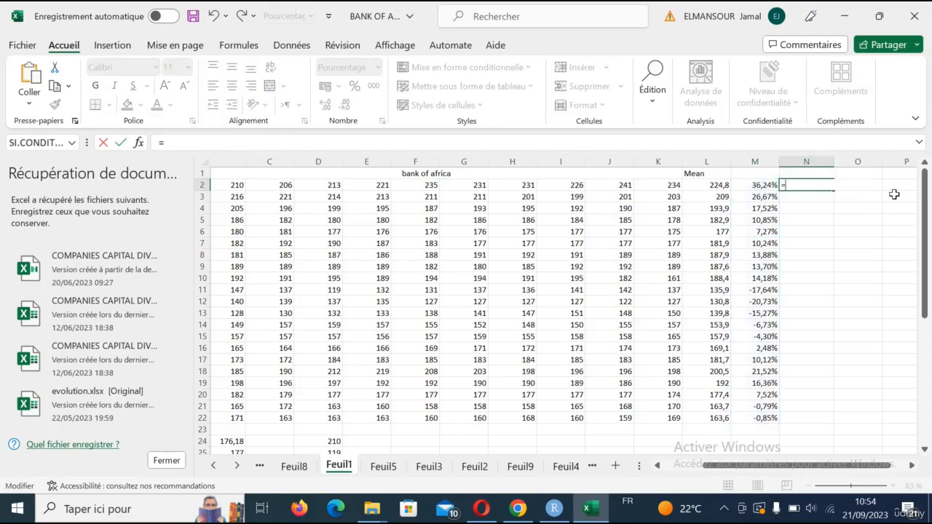
pyautogui.write('moye')
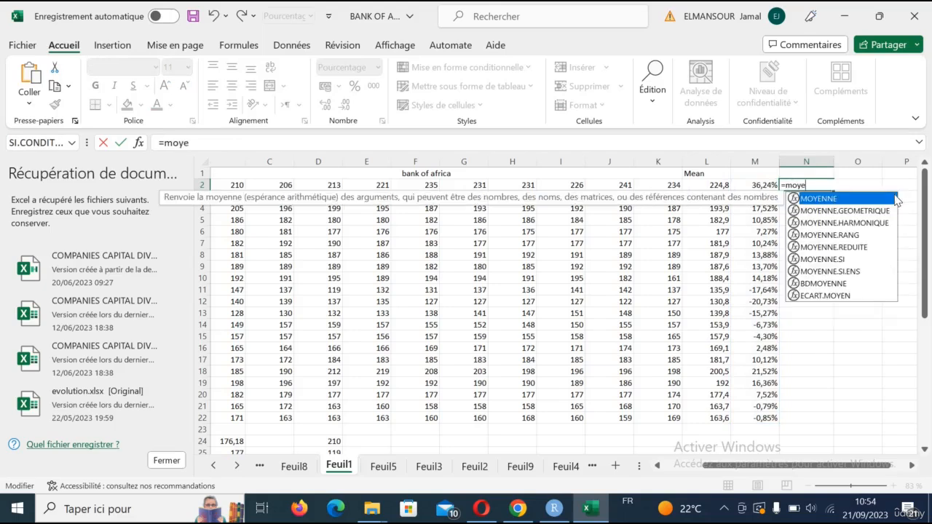
pyautogui.doubleClick(805, 199)
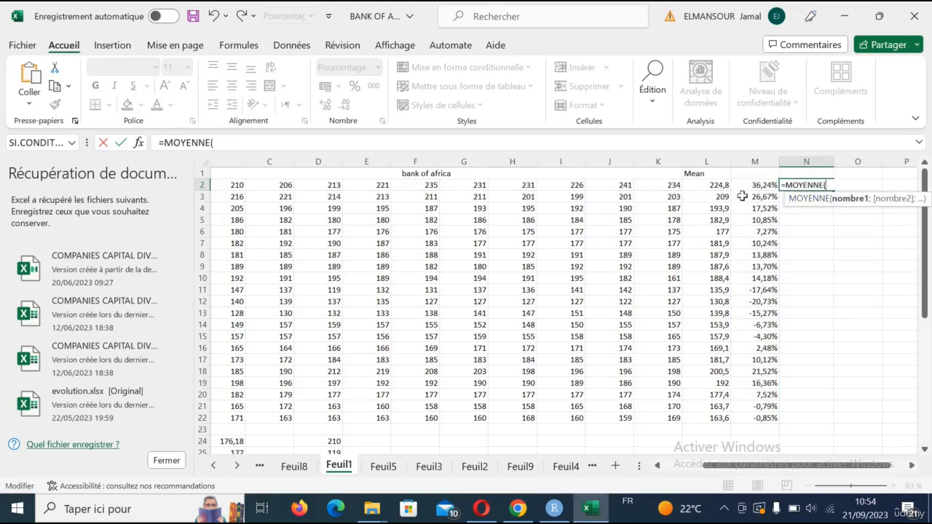
pyautogui.moveTo(750, 186); pyautogui.dragTo(744, 419)
pyautogui.write(')')
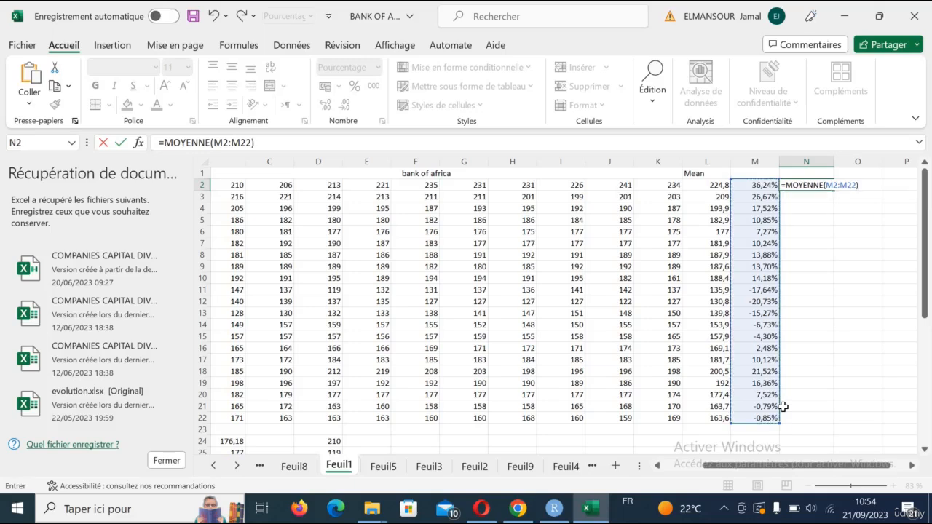
pyautogui.press('Return')
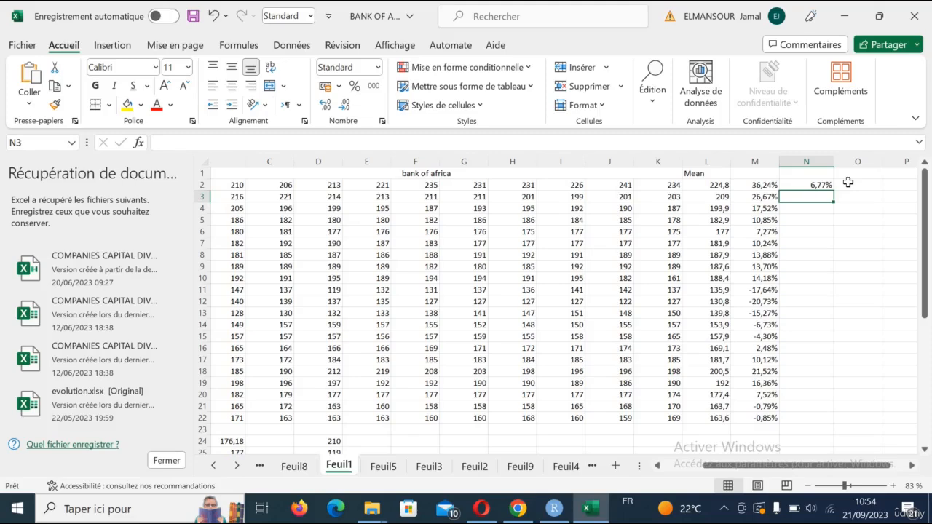
# Switch to RStudio and add the comment "#confidence interval of the proportion" on line 9 of in.R, below the mean's code
pyautogui.click(554, 508)
pyautogui.click(197, 201)
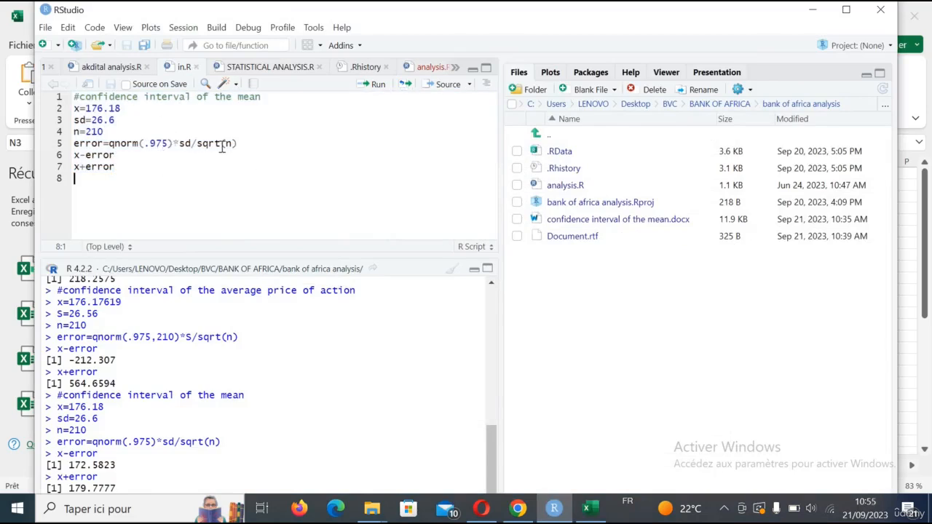
pyautogui.press('Return')
pyautogui.write('#')
pyautogui.press('BackSpace')
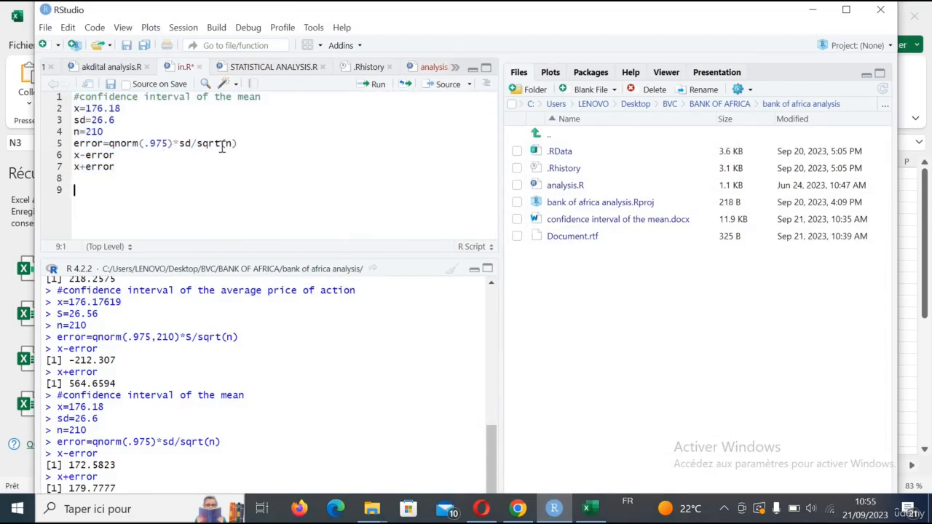
pyautogui.write('3')
pyautogui.press('BackSpace')
pyautogui.write('#confidence o')
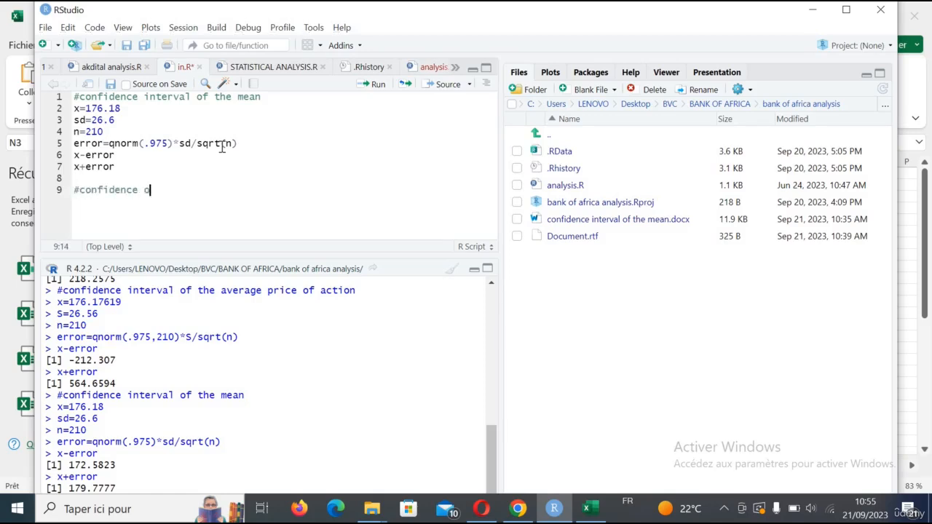
pyautogui.press('BackSpace')
pyautogui.write('interval of the prop')
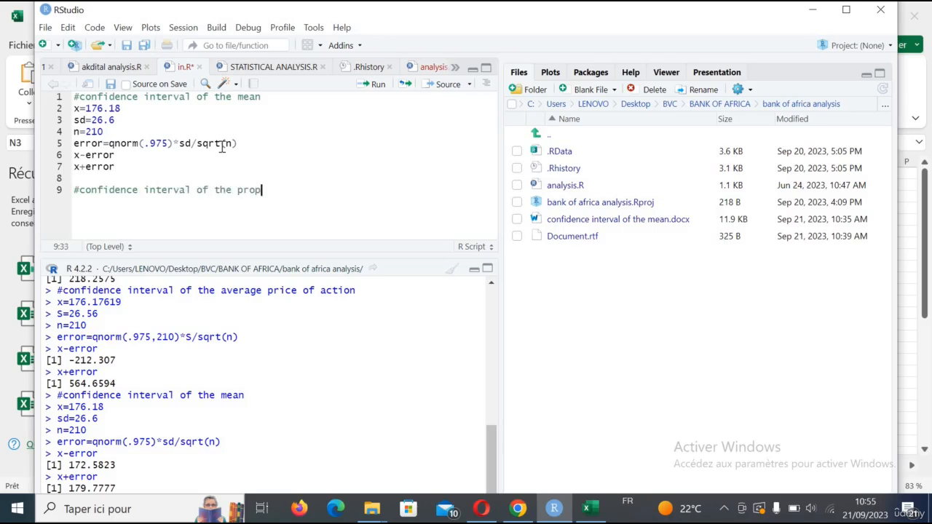
pyautogui.write('ortion')
pyautogui.press('Return')
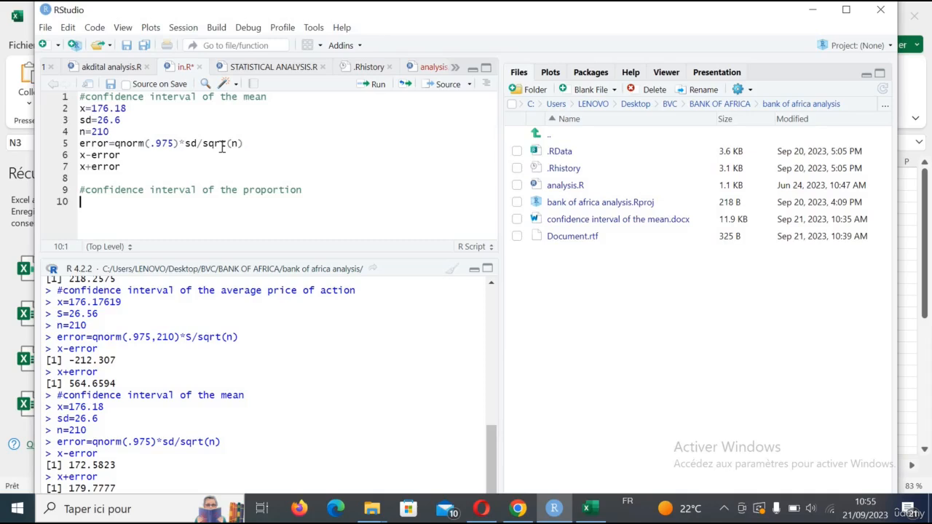
# Add the assignment P=6.77 on line 10, checking the average percentage in N2 of the Excel sheet
pyautogui.write('p')
pyautogui.press('BackSpace')
pyautogui.write('P=')
pyautogui.click(591, 508)
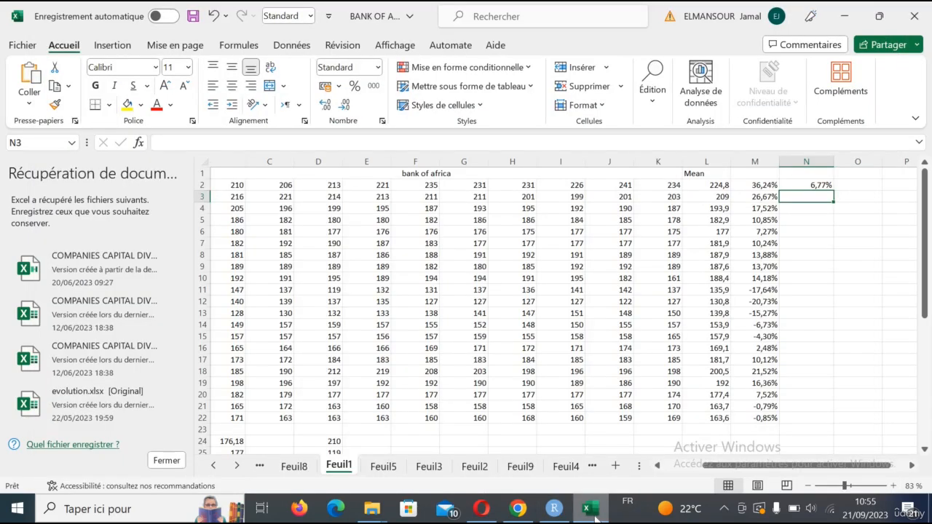
pyautogui.click(590, 508)
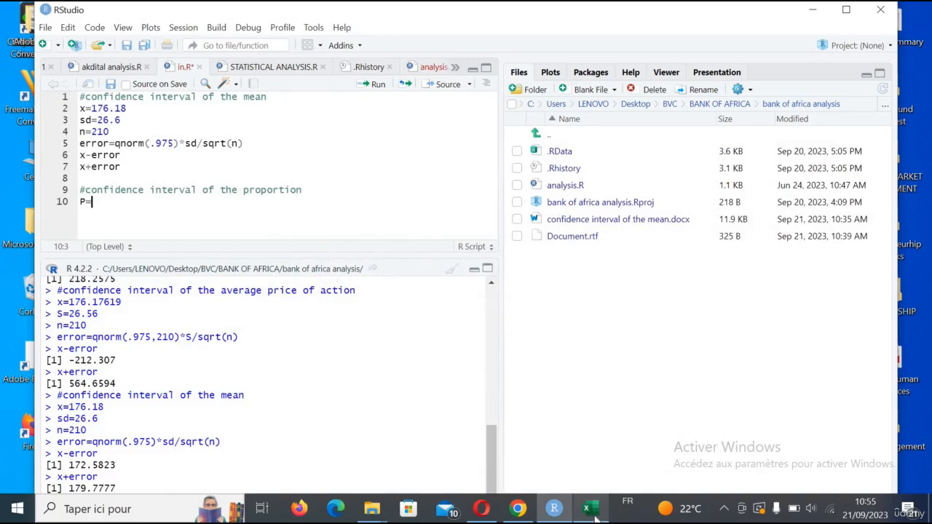
pyautogui.write('6.77')
pyautogui.press('Return')
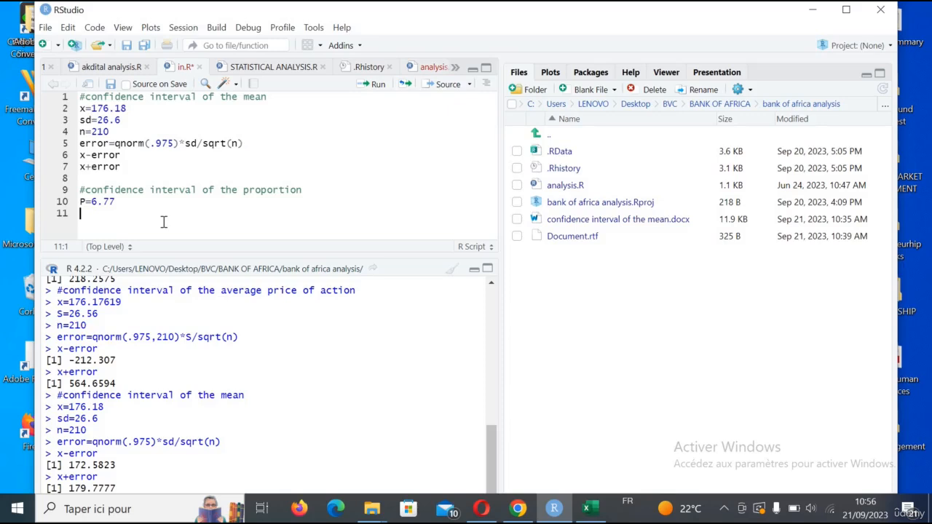
# Begin the error formula on line 11 with error=qnorm(.975)
pyautogui.write('error=')
pyautogui.write('qnorm')
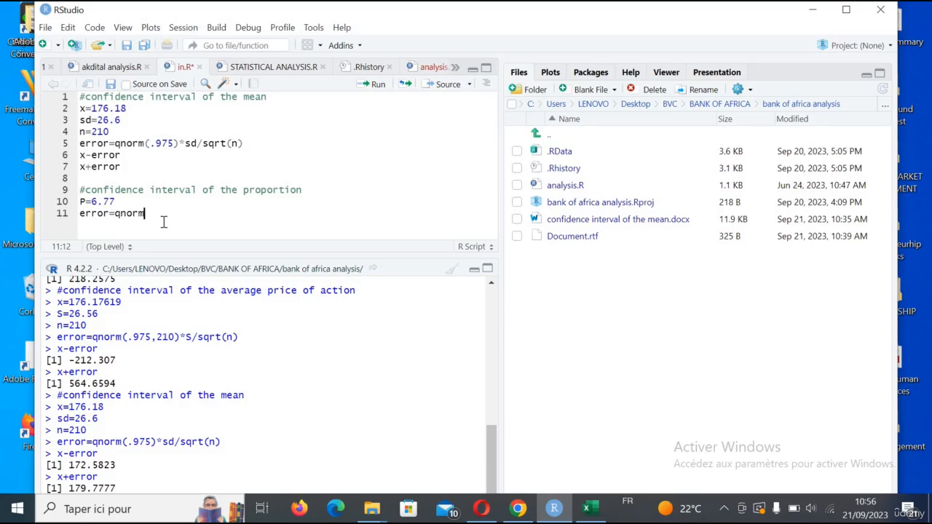
pyautogui.write('-')
pyautogui.press('BackSpace')
pyautogui.write('(')
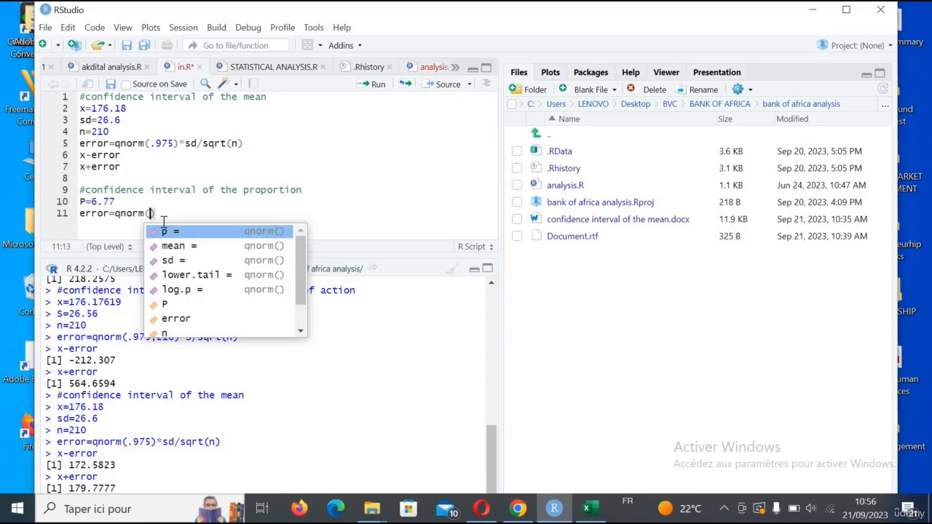
pyautogui.write('.9')
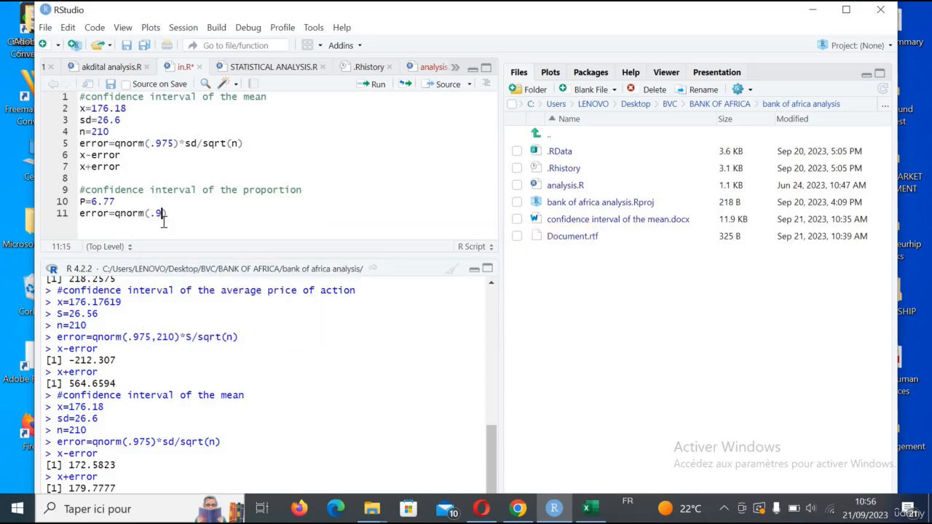
pyautogui.write('75)')
# Copy the multiplication sign from the error formula on line 5 and paste it at the end of line 11
pyautogui.click(186, 146)
pyautogui.moveTo(177, 144); pyautogui.dragTo(183, 144)
pyautogui.rightClick(183, 146)
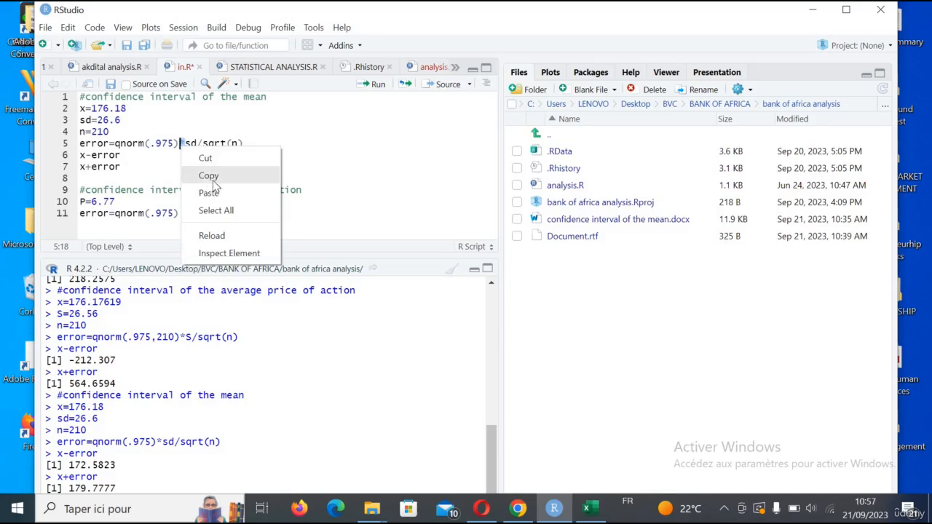
pyautogui.click(208, 178)
pyautogui.click(194, 218)
pyautogui.rightClick(196, 222)
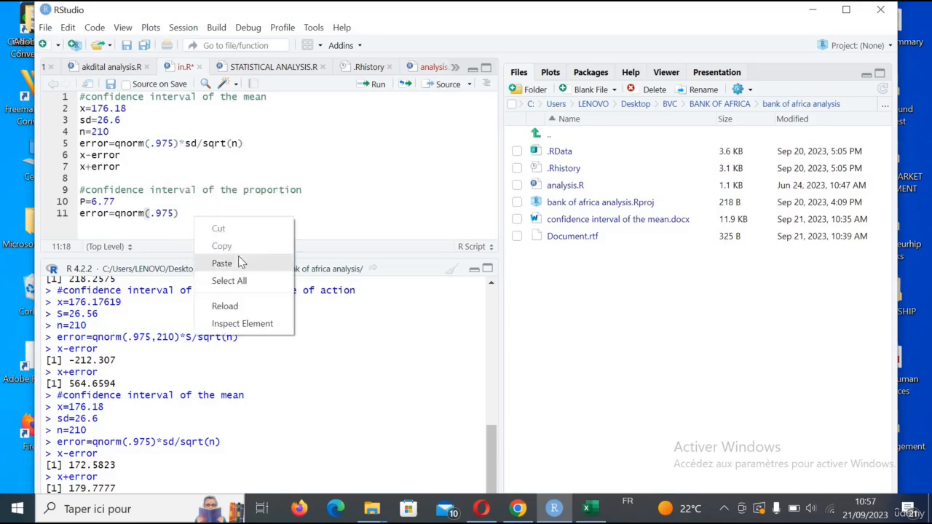
pyautogui.click(238, 256)
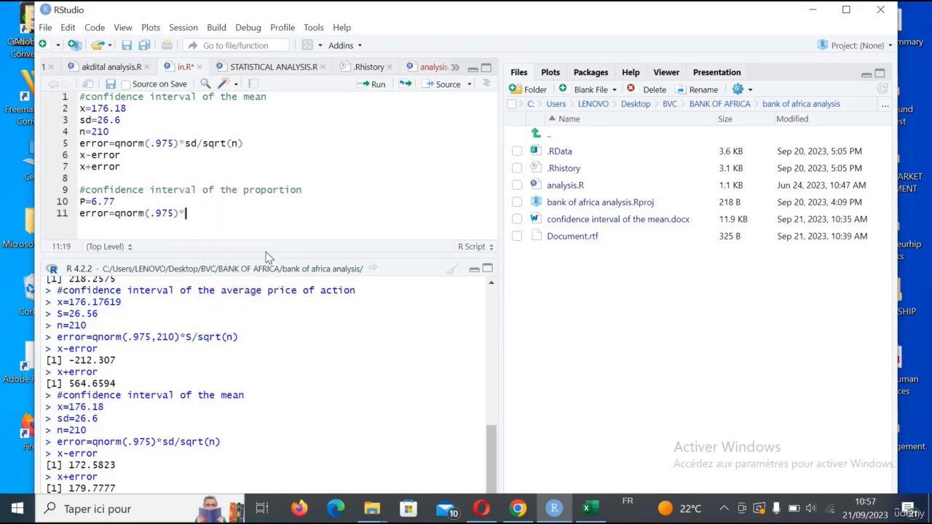
pyautogui.write('sqr')
pyautogui.press('BackSpace')
pyautogui.press('BackSpace')
pyautogui.press('BackSpace')
# Switch to the Excel workbook and begin a count formula with the NB function in cell L26
pyautogui.click(597, 511)
pyautogui.scroll(-1, 698, 314)
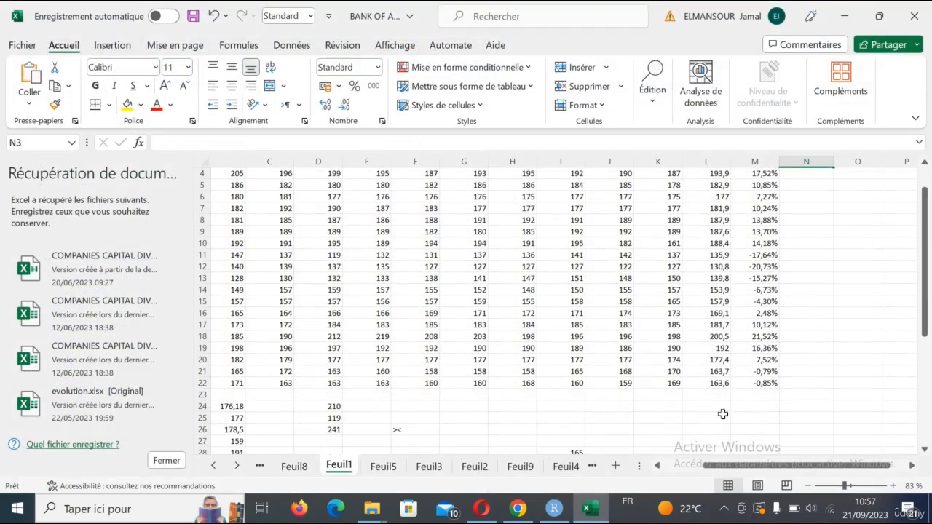
pyautogui.click(720, 410)
pyautogui.scroll(-4, 720, 412)
pyautogui.click(713, 310)
pyautogui.doubleClick(704, 275)
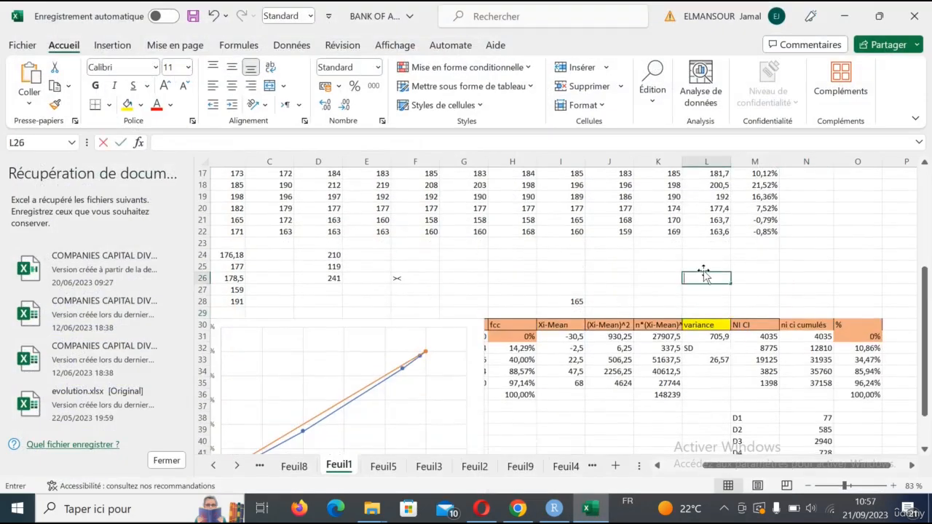
pyautogui.write('=nb')
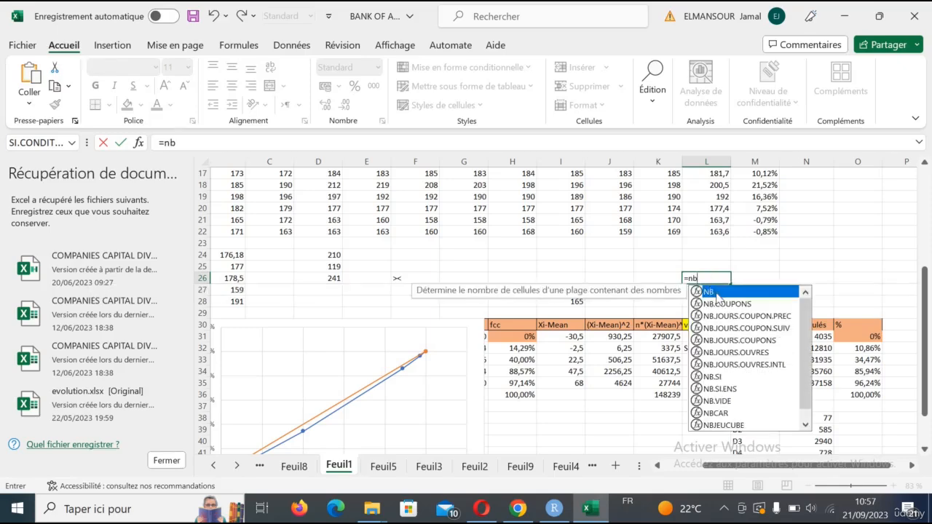
pyautogui.doubleClick(711, 291)
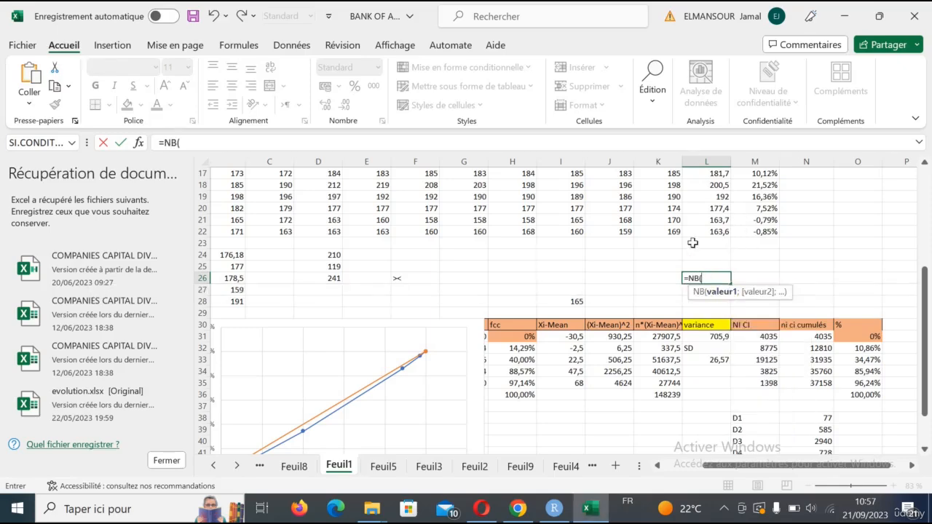
pyautogui.scroll(5, 693, 243)
pyautogui.moveTo(710, 185); pyautogui.dragTo(709, 348)
pyautogui.moveTo(710, 408); pyautogui.dragTo(761, 289)
pyautogui.moveTo(760, 185); pyautogui.dragTo(768, 364)
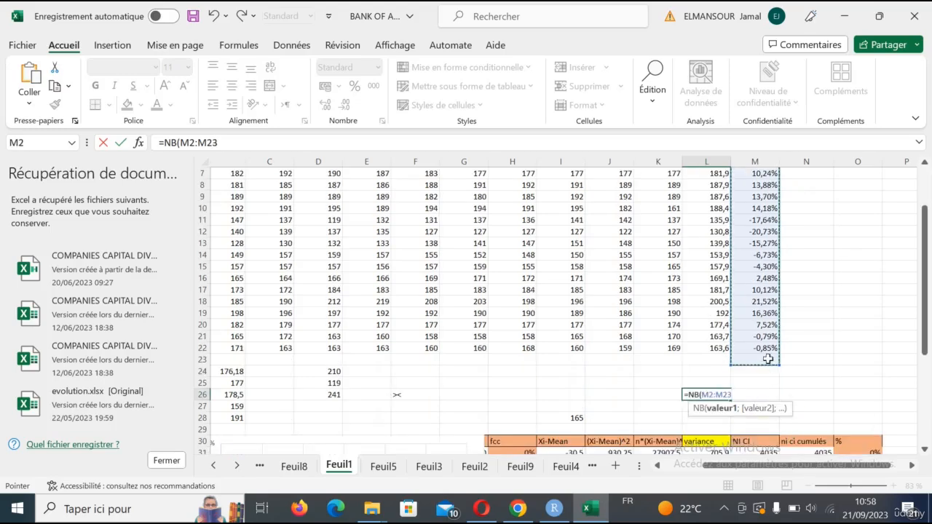
pyautogui.click(770, 359)
# Complete the count formula in L26 as =NB(M2:M22), covering the percentage values in column M
pyautogui.scroll(2, 766, 348)
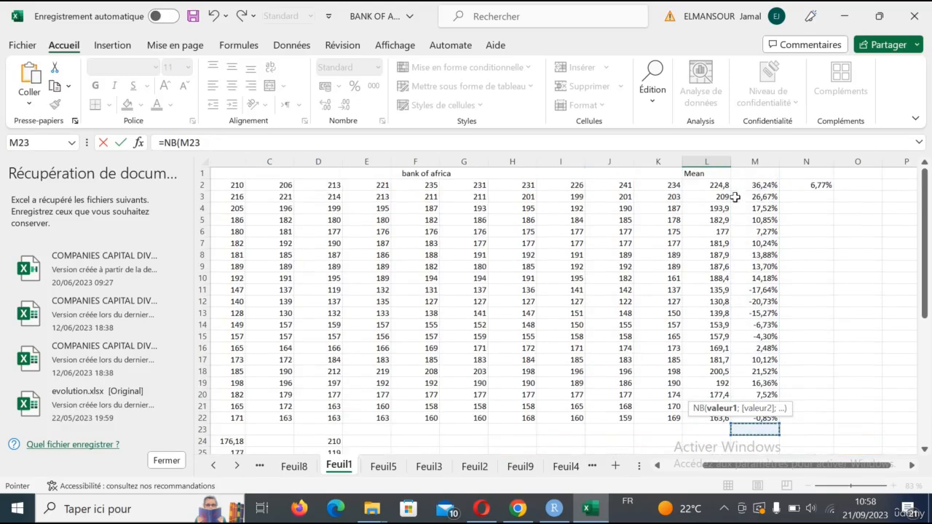
pyautogui.moveTo(753, 185); pyautogui.dragTo(760, 419)
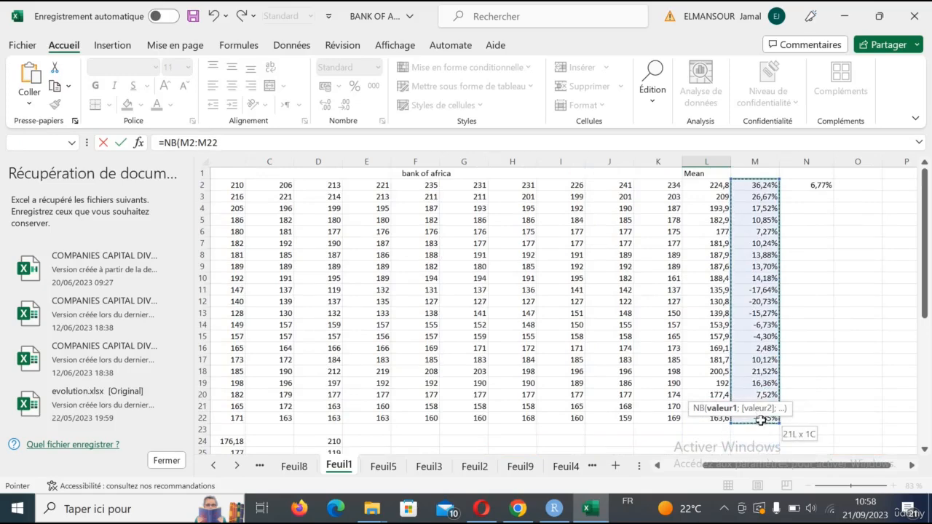
pyautogui.scroll(-4, 765, 419)
pyautogui.write(')')
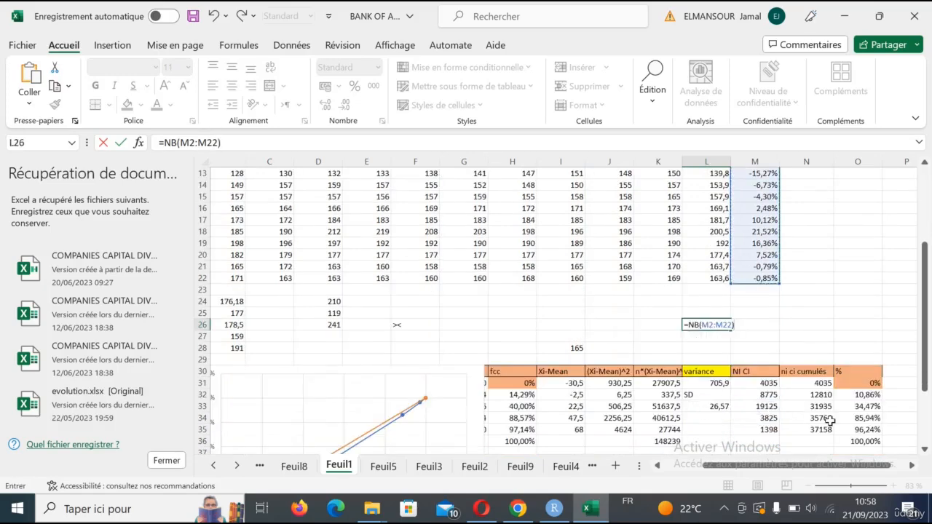
pyautogui.press('Return')
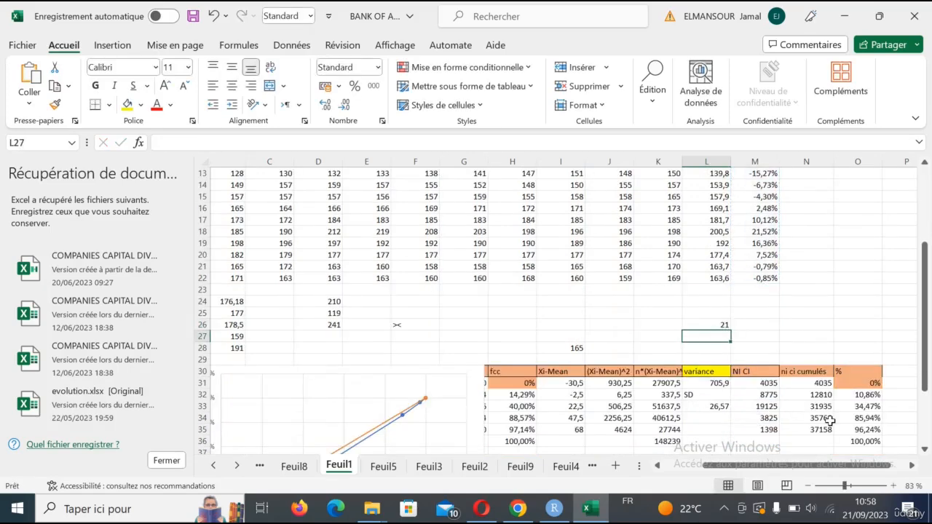
# Switch back to RStudio and append sqrt(6.77) to the error formula on line 11 of in.R
pyautogui.click(554, 508)
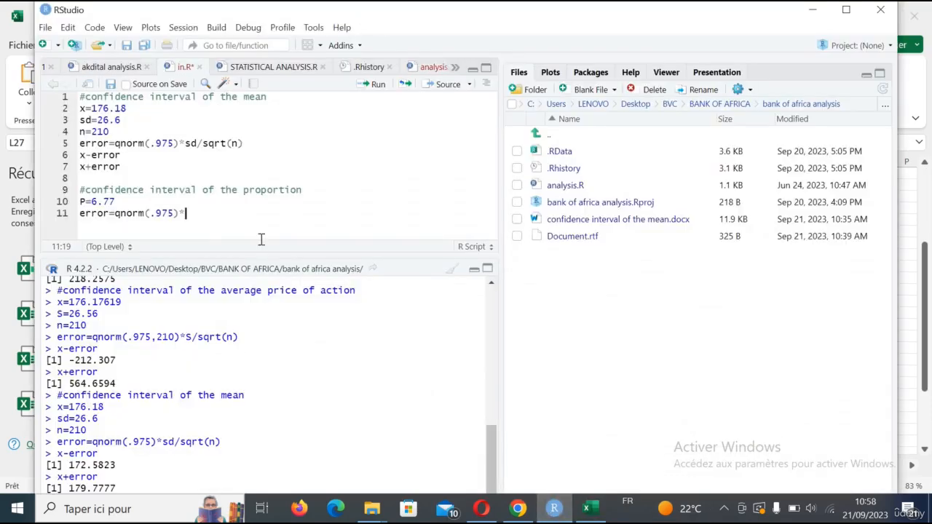
pyautogui.write('2')
pyautogui.press('BackSpace')
pyautogui.write('S')
pyautogui.press('BackSpace')
pyautogui.write('sqrt-')
pyautogui.press('BackSpace')
pyautogui.write('(')
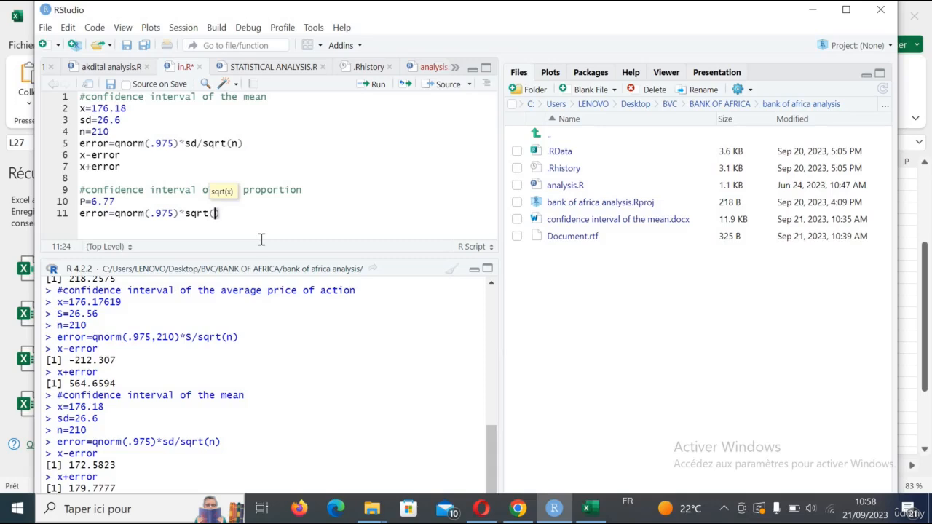
pyautogui.write('6.77')
# Copy the multiplication sign from line 5, paste it after 6.77 inside line 11's square root, and add 93.22 as second factor
pyautogui.moveTo(184, 146); pyautogui.dragTo(179, 147)
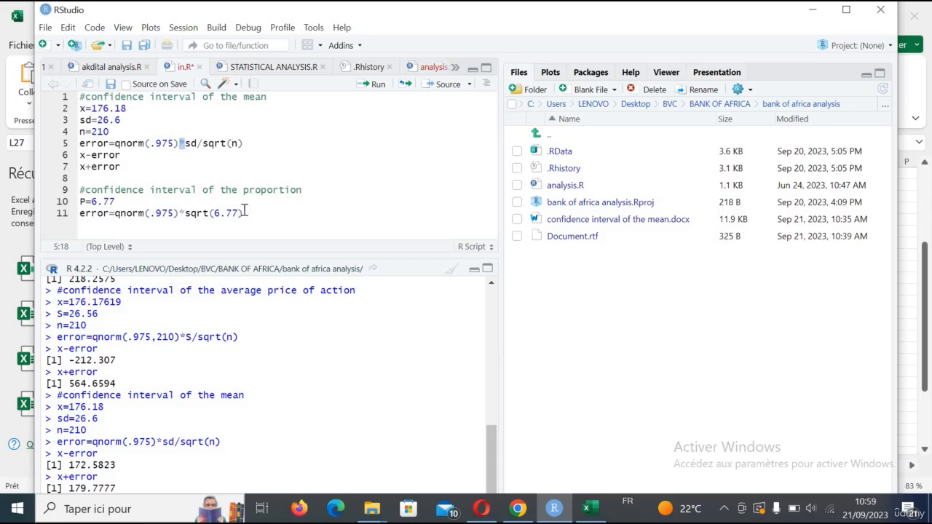
pyautogui.rightClick(181, 144)
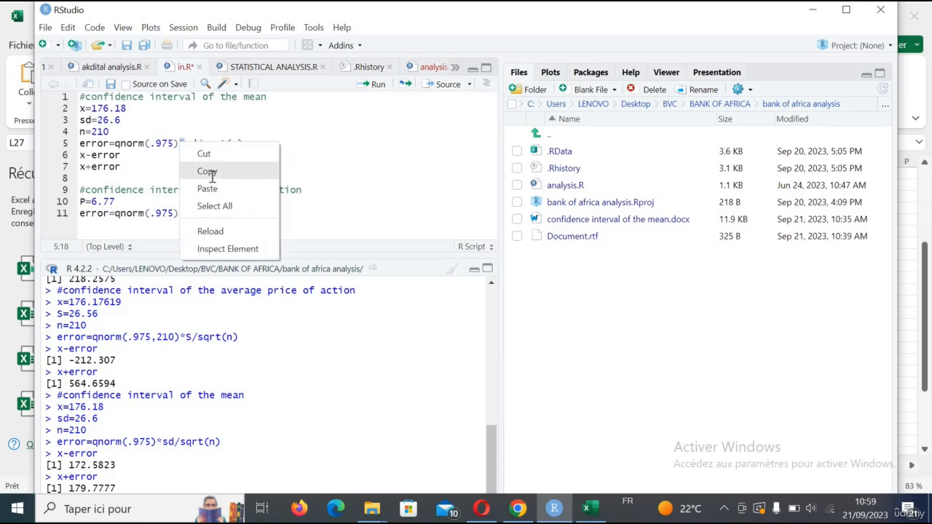
pyautogui.click(211, 174)
pyautogui.click(240, 213)
pyautogui.rightClick(240, 217)
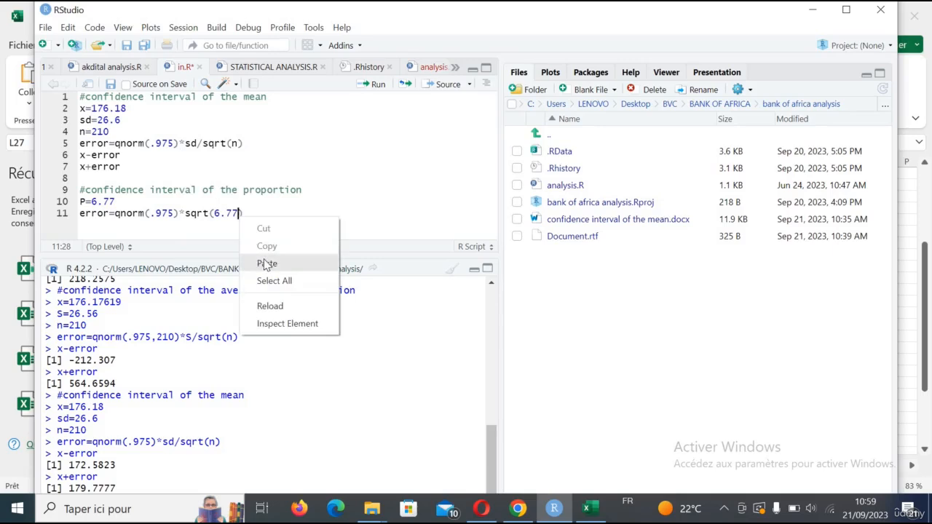
pyautogui.click(266, 263)
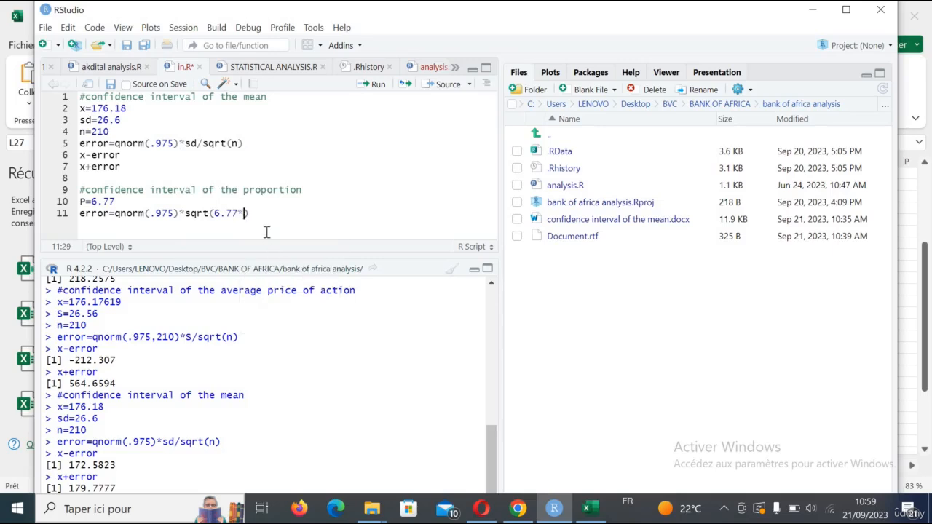
pyautogui.write('93.22')
# Add a division by 21 inside the square root on line 11
pyautogui.click(282, 214)
pyautogui.click(273, 218)
pyautogui.write(')')
pyautogui.press('BackSpace')
pyautogui.write('/')
pyautogui.press('BackSpace')
pyautogui.write('/')
pyautogui.press('BackSpace')
pyautogui.write('/21')
# Enclose the product 6.77*93.22 in parentheses so that line 11 reads error=qnorm(.975)*sqrt((6.77*93.22)/21)
pyautogui.click(275, 210)
pyautogui.write(')')
pyautogui.press('BackSpace')
pyautogui.write(')')
pyautogui.press('BackSpace')
pyautogui.write(')')
pyautogui.click(215, 212)
pyautogui.write('(')
# Run the proportion assignment on line 10 and the error formula on line 11
pyautogui.click(303, 201)
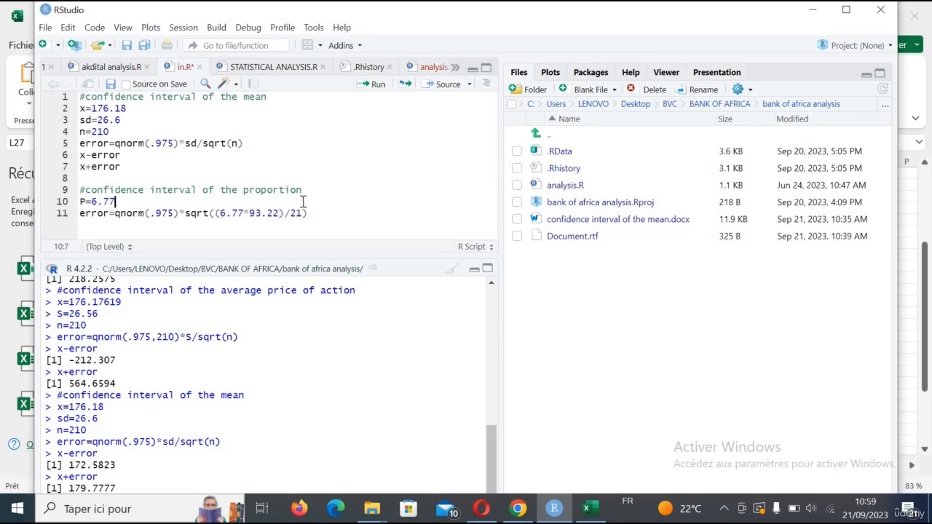
pyautogui.click(377, 87)
pyautogui.click(376, 88)
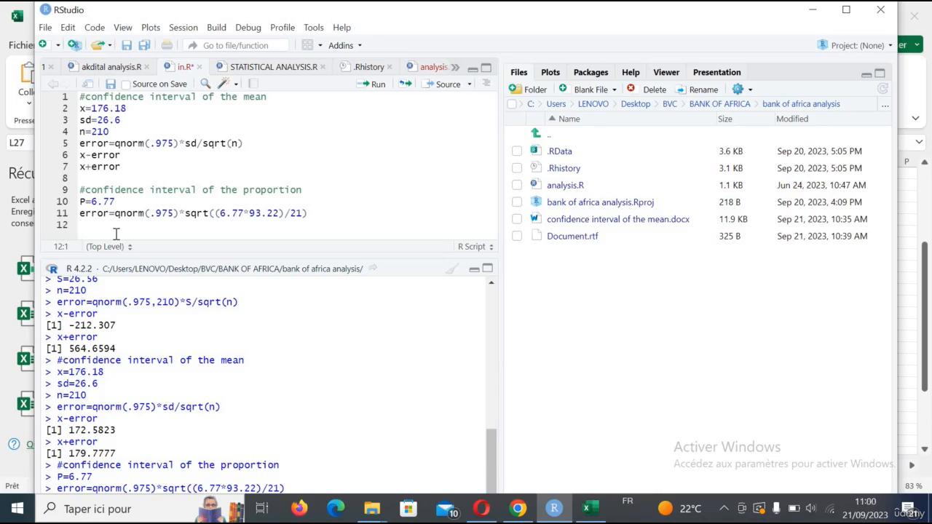
# Add and run the interval bounds p-error on line 12 and p+error on line 13
pyautogui.write('p-error')
pyautogui.click(379, 84)
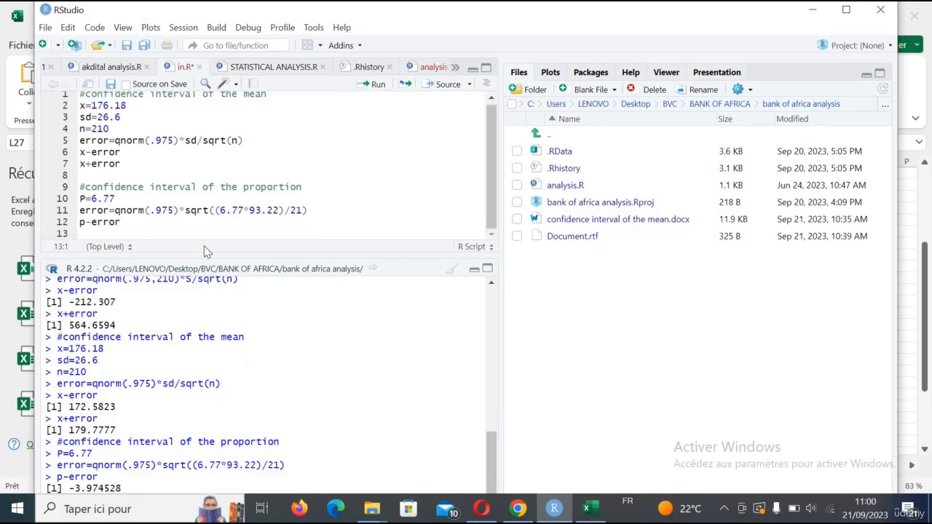
pyautogui.write('p+error')
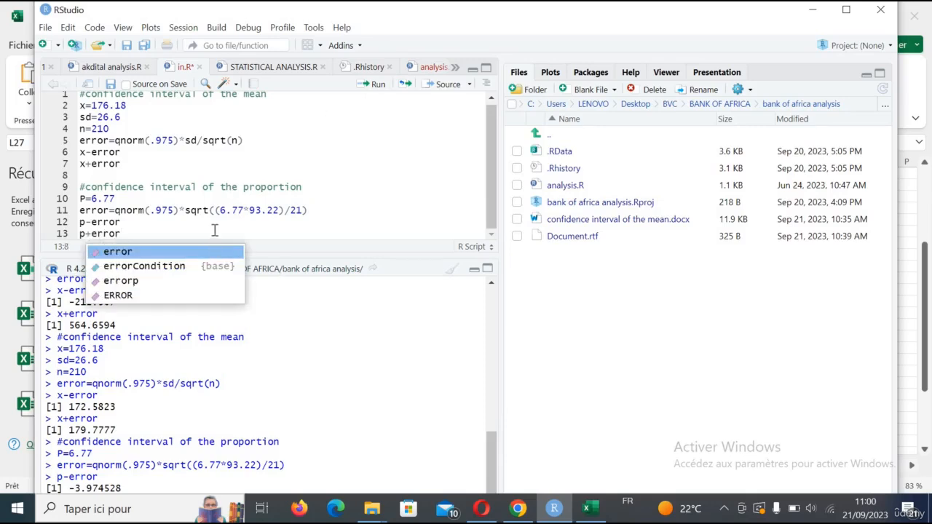
pyautogui.press('Escape')
pyautogui.click(377, 85)
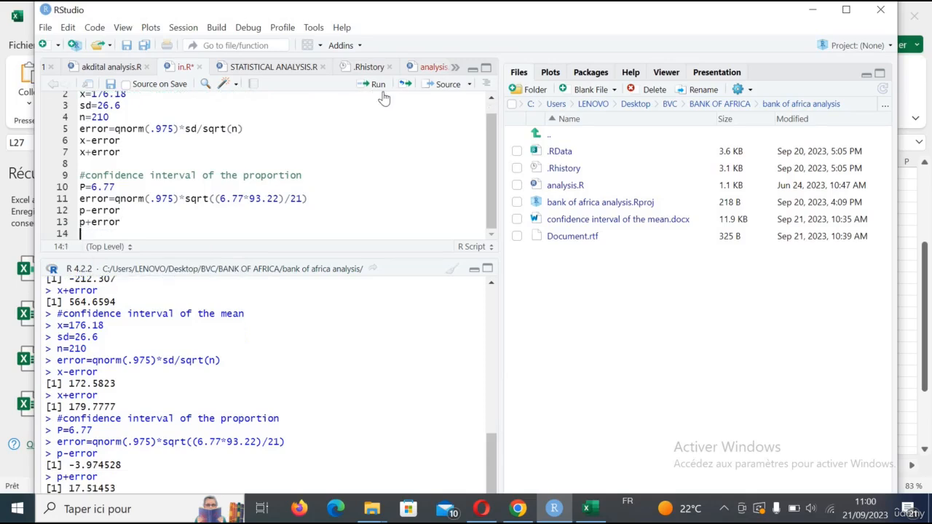